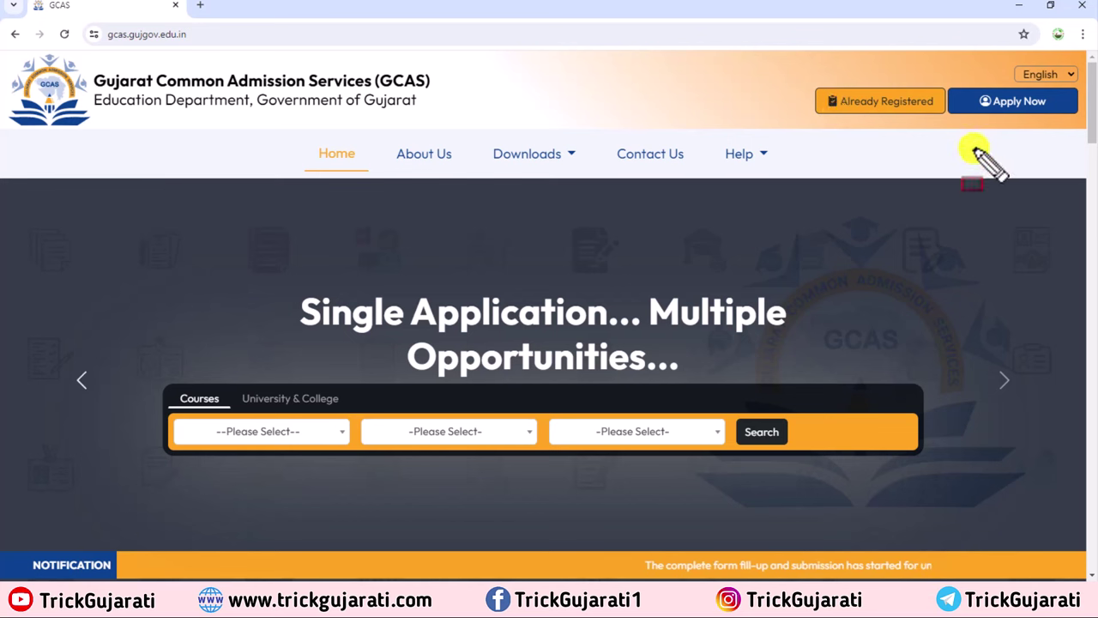
Start a new application with Apply Now on the GCAS home page.
mouse_move(948, 87)
mouse_down()
mouse_move(1013, 112)
mouse_move(1078, 114)
mouse_up()
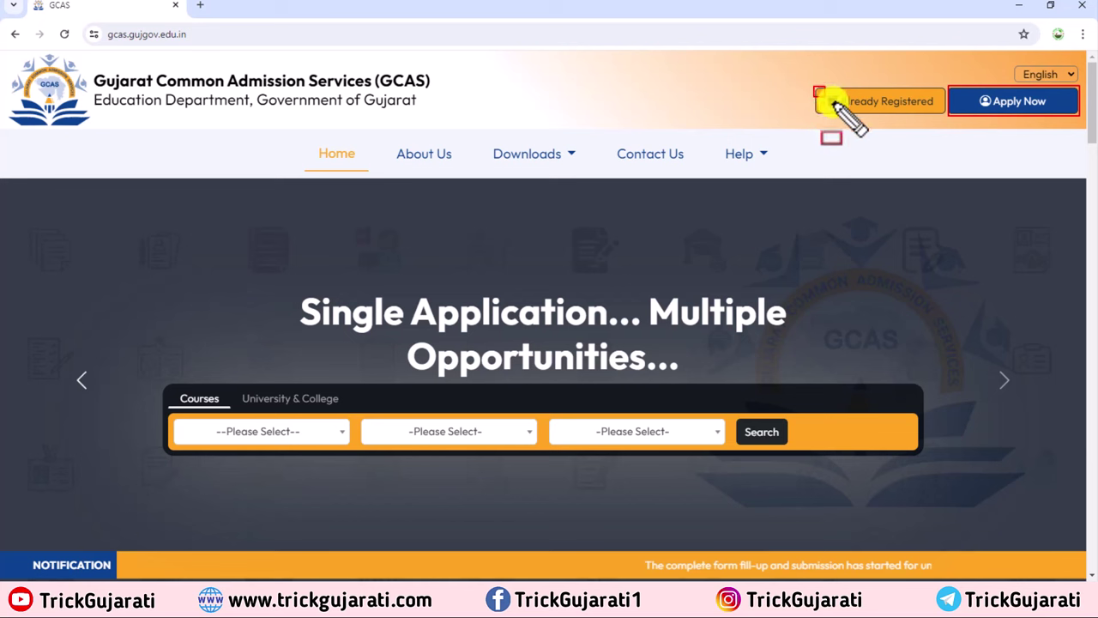
mouse_move(813, 87)
mouse_down()
mouse_move(924, 123)
mouse_move(947, 115)
mouse_up()
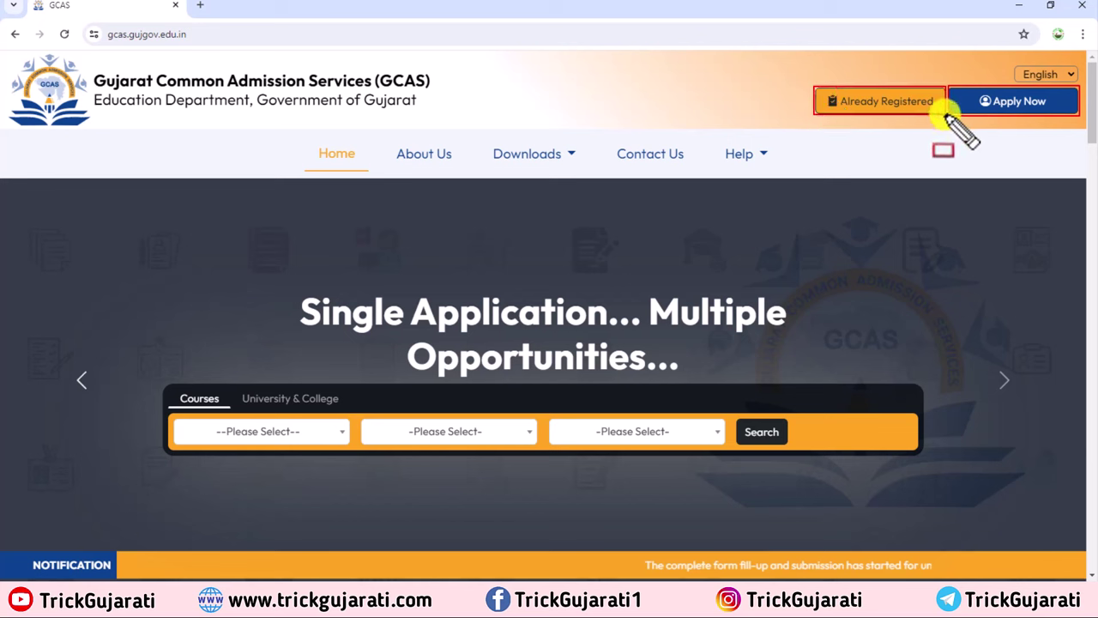
key(Escape)
click(1022, 103)
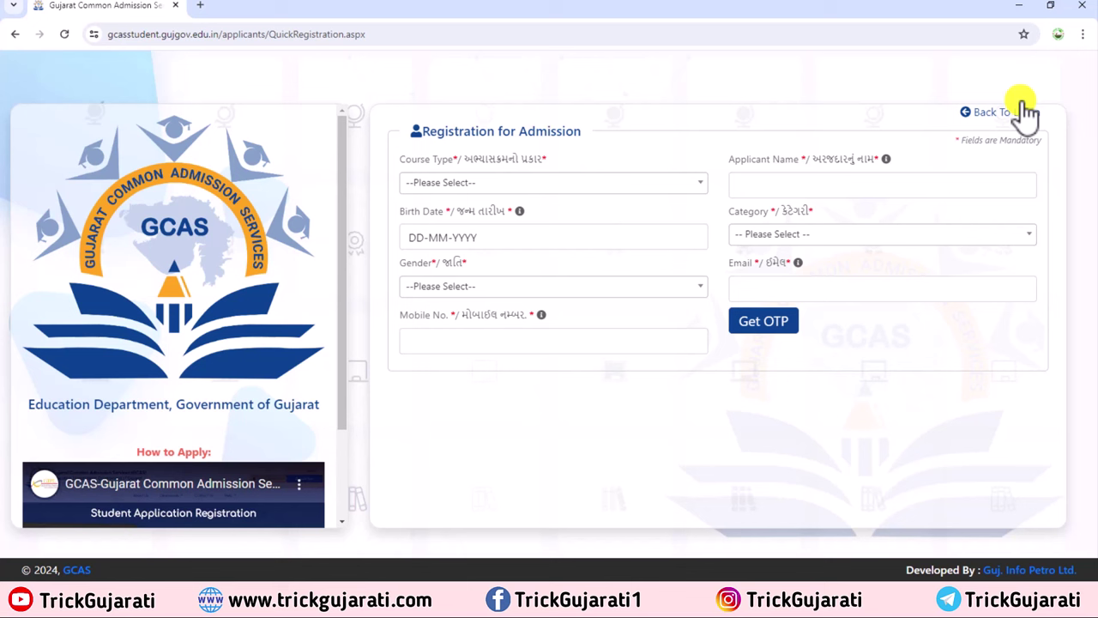
Choose 'Courses After 12th/Equivalent (UG)' from the Course Type dropdown.
key(r)
drag(373, 105, 555, 269)
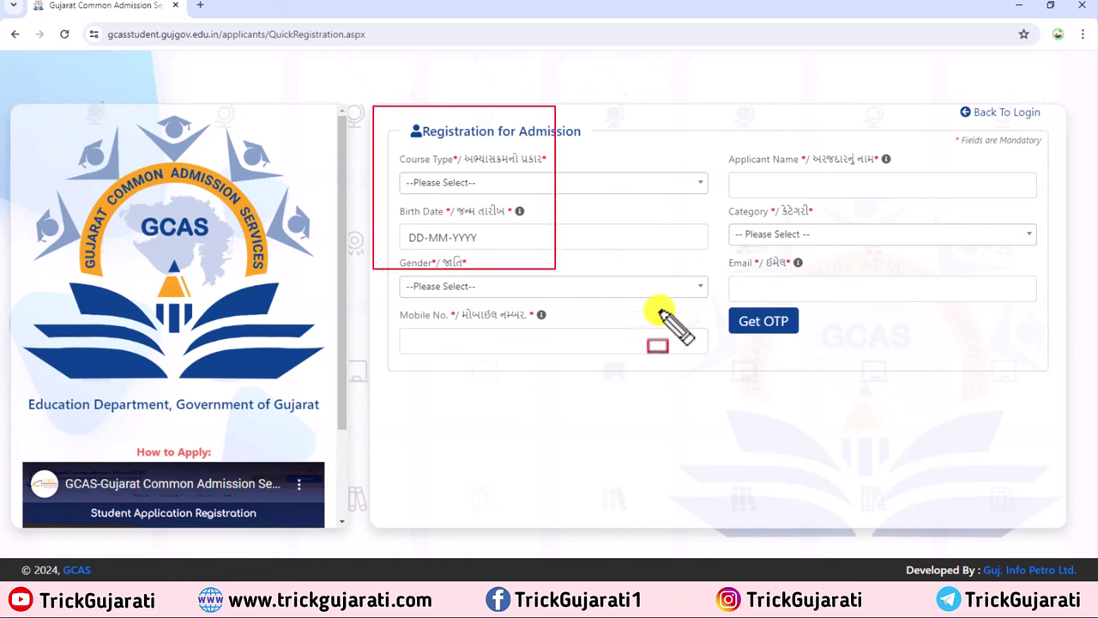
mouse_move(660, 313)
mouse_down()
mouse_move(981, 404)
mouse_move(1058, 395)
mouse_up()
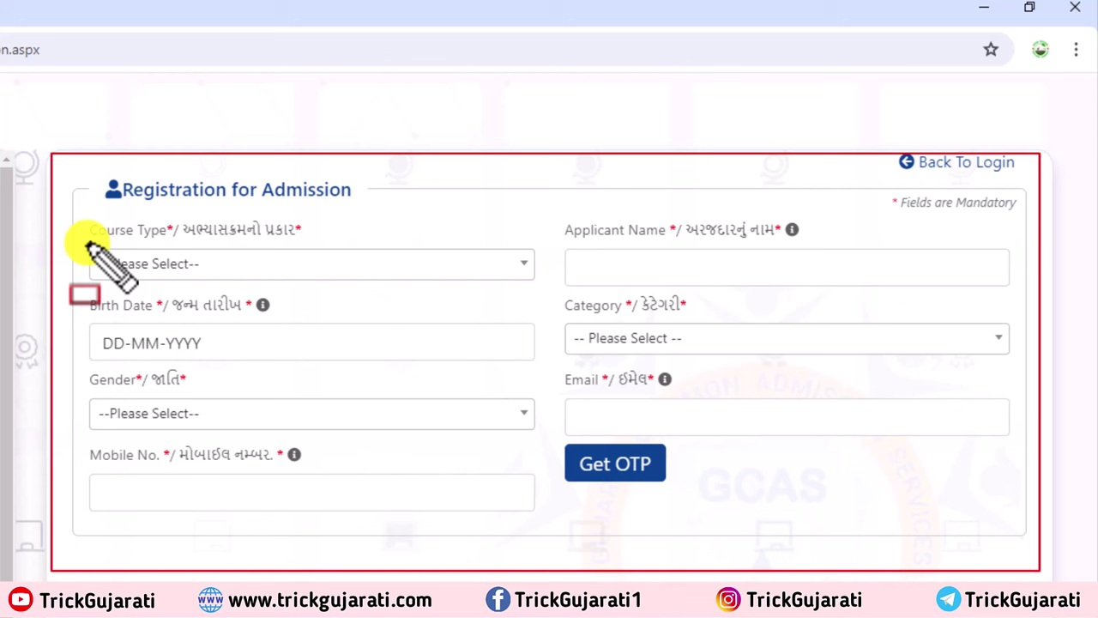
mouse_move(88, 241)
mouse_down()
mouse_move(382, 348)
mouse_move(538, 289)
mouse_up()
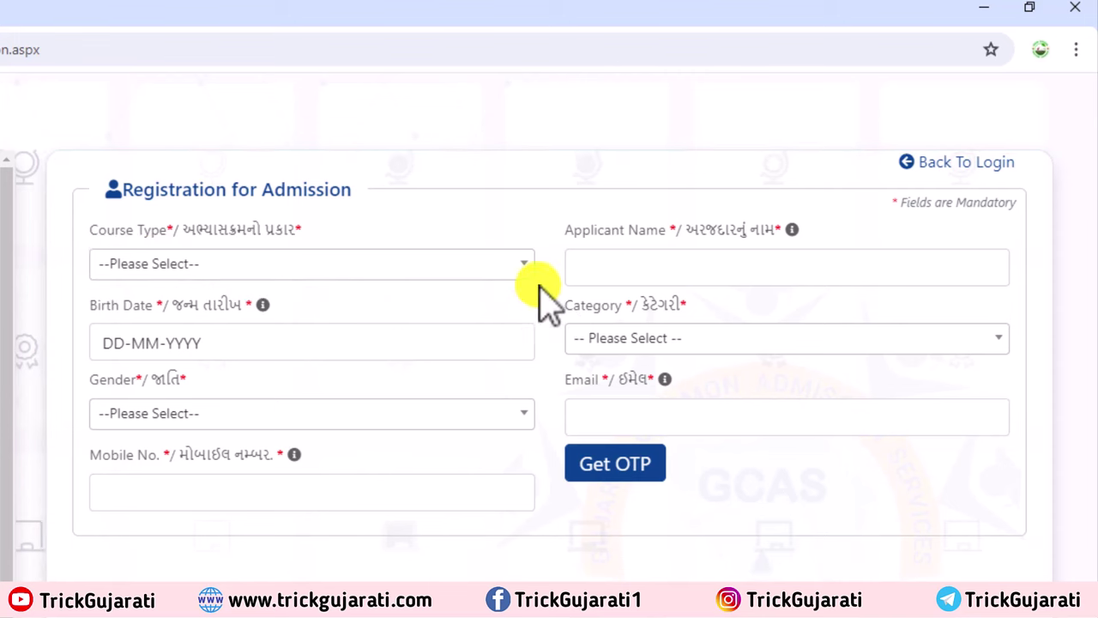
click(522, 269)
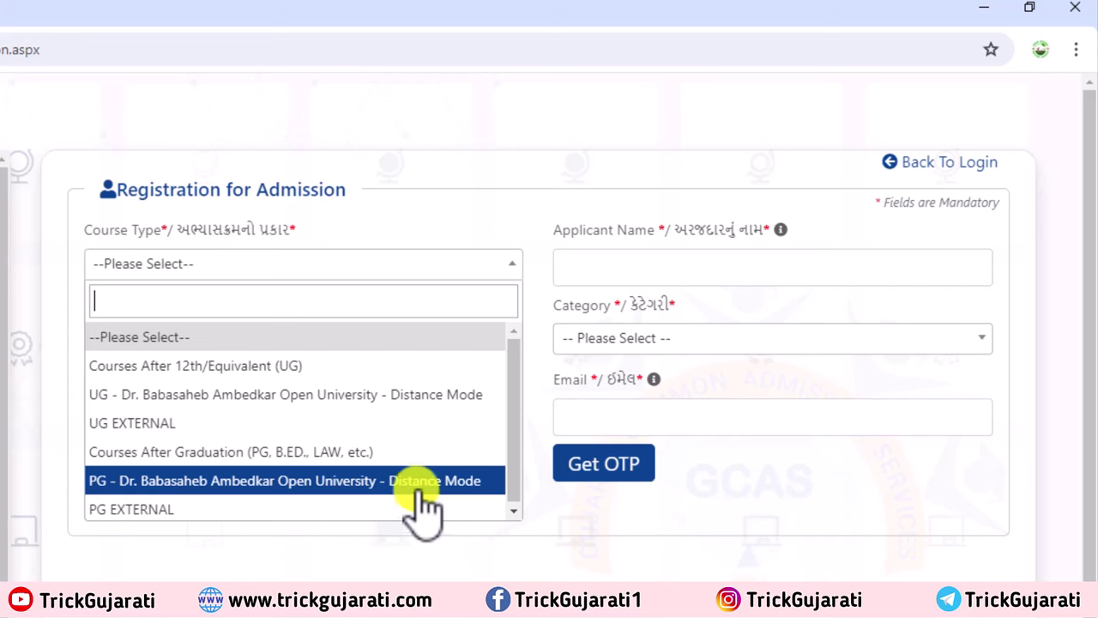
click(294, 368)
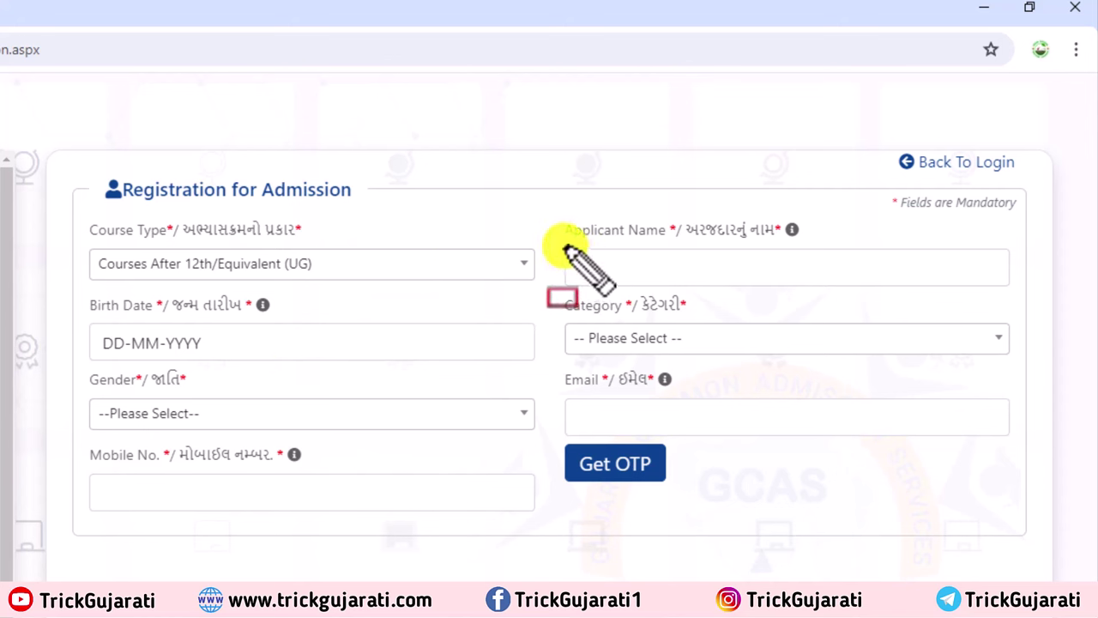
drag(563, 245, 648, 253)
mouse_move(723, 259)
mouse_down()
mouse_move(950, 268)
mouse_move(998, 292)
mouse_move(1015, 289)
mouse_up()
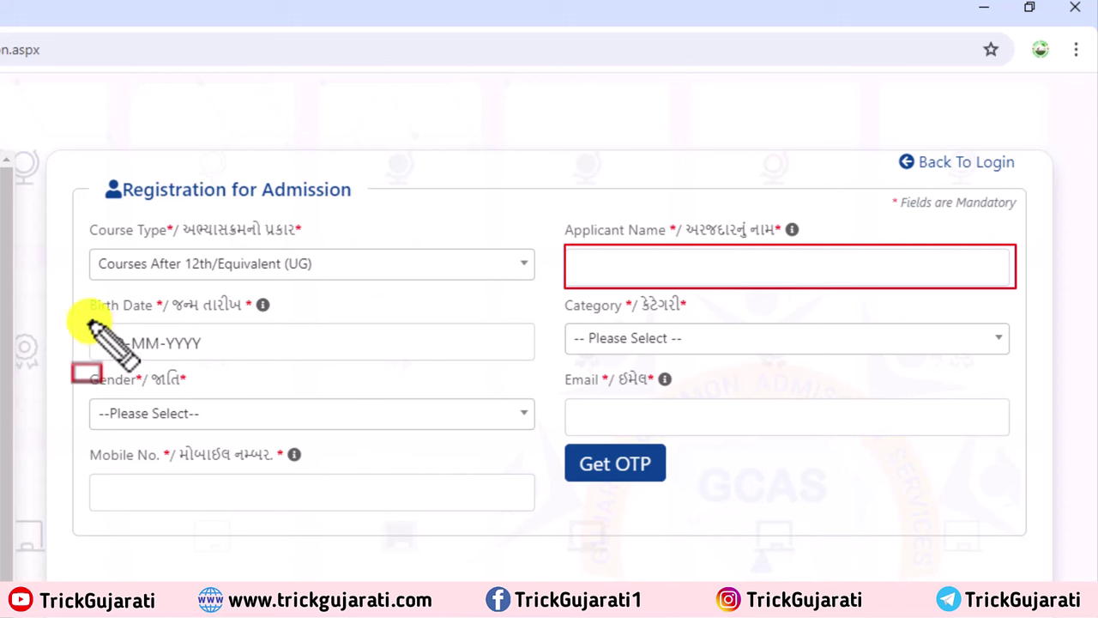
mouse_move(91, 320)
mouse_down()
mouse_move(214, 364)
mouse_move(473, 383)
mouse_move(538, 364)
mouse_up()
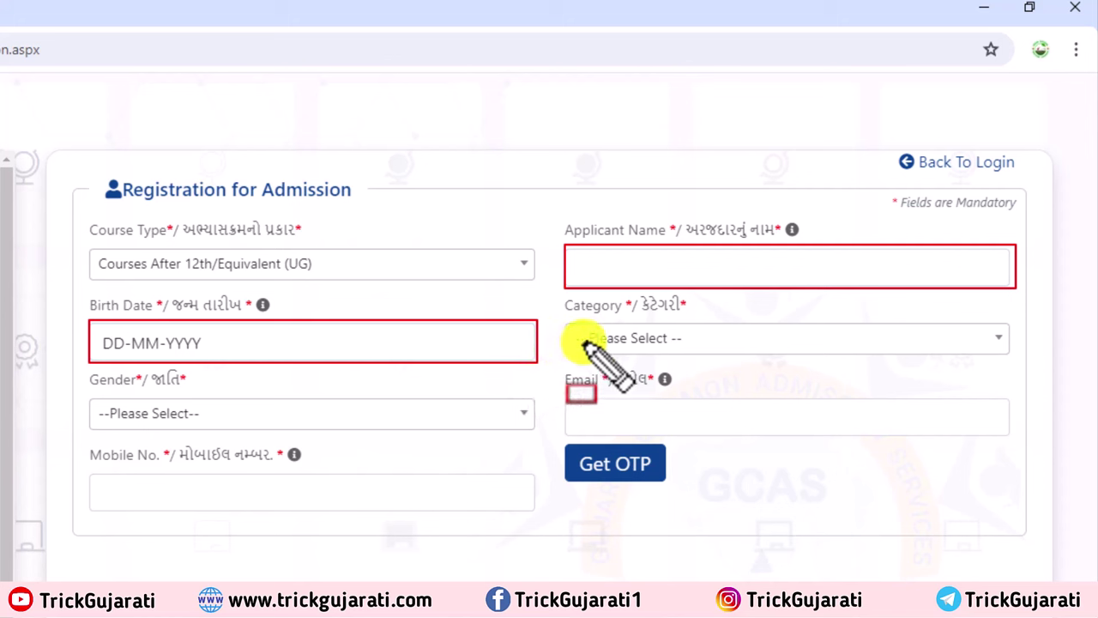
mouse_move(562, 320)
mouse_down()
mouse_move(642, 343)
mouse_move(975, 343)
mouse_move(1023, 358)
mouse_up()
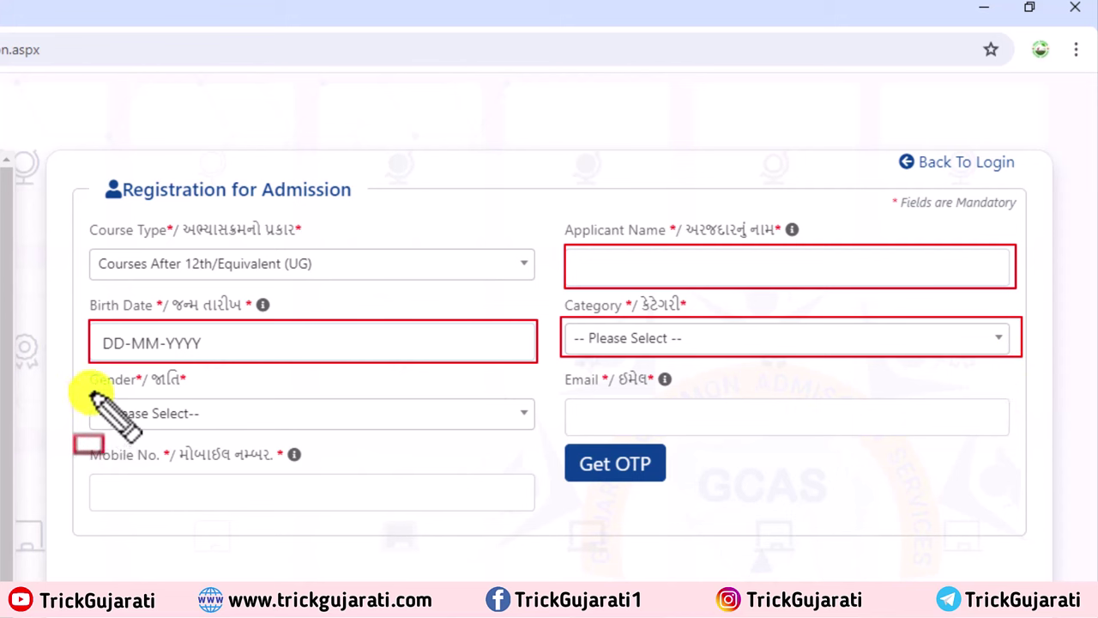
mouse_move(91, 394)
mouse_down()
mouse_move(344, 422)
mouse_move(523, 424)
mouse_up()
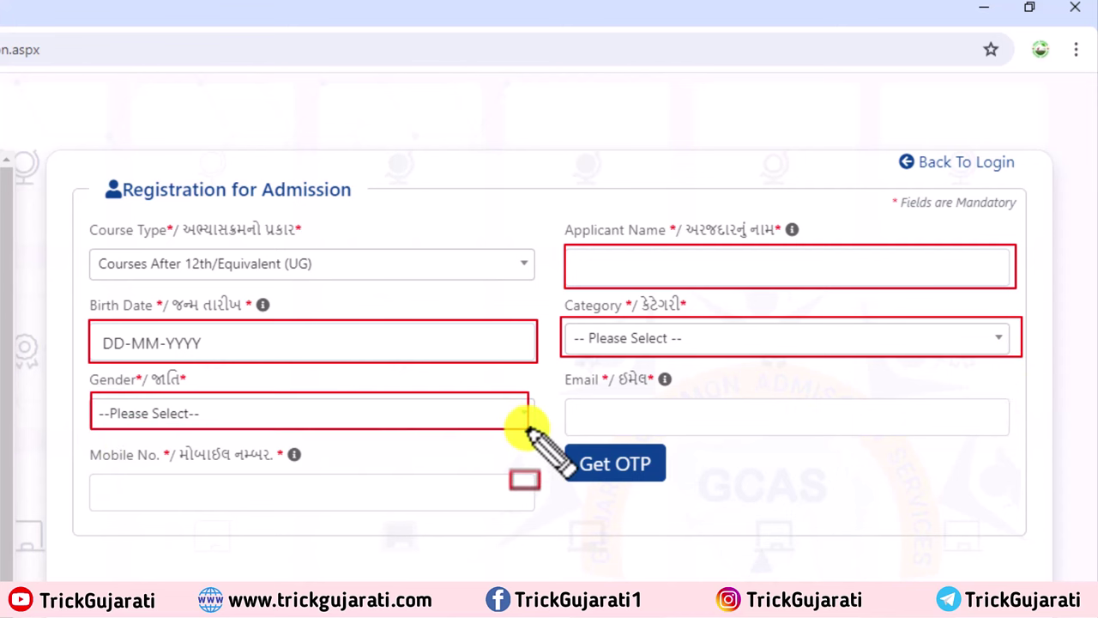
mouse_move(568, 394)
mouse_down()
mouse_move(650, 421)
mouse_move(1010, 440)
mouse_up()
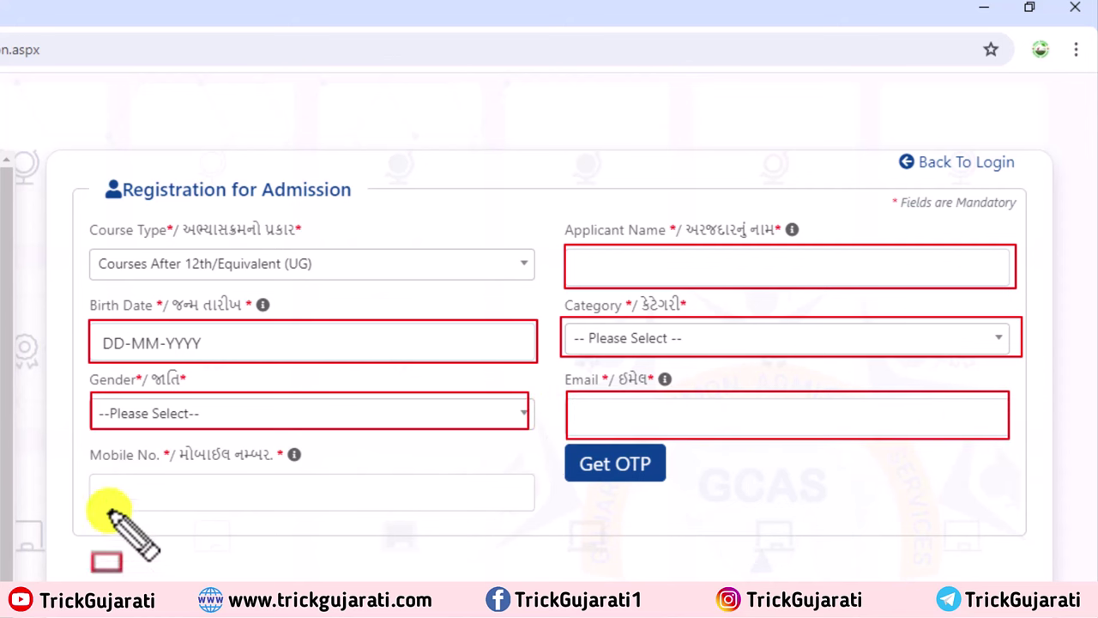
drag(89, 471, 542, 513)
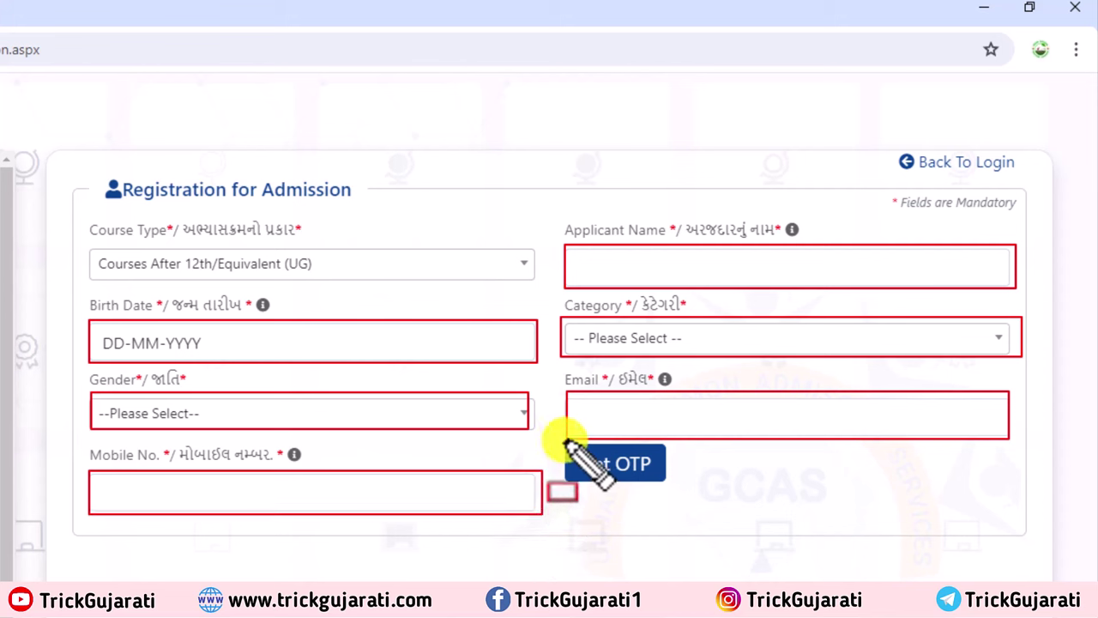
drag(564, 440, 668, 487)
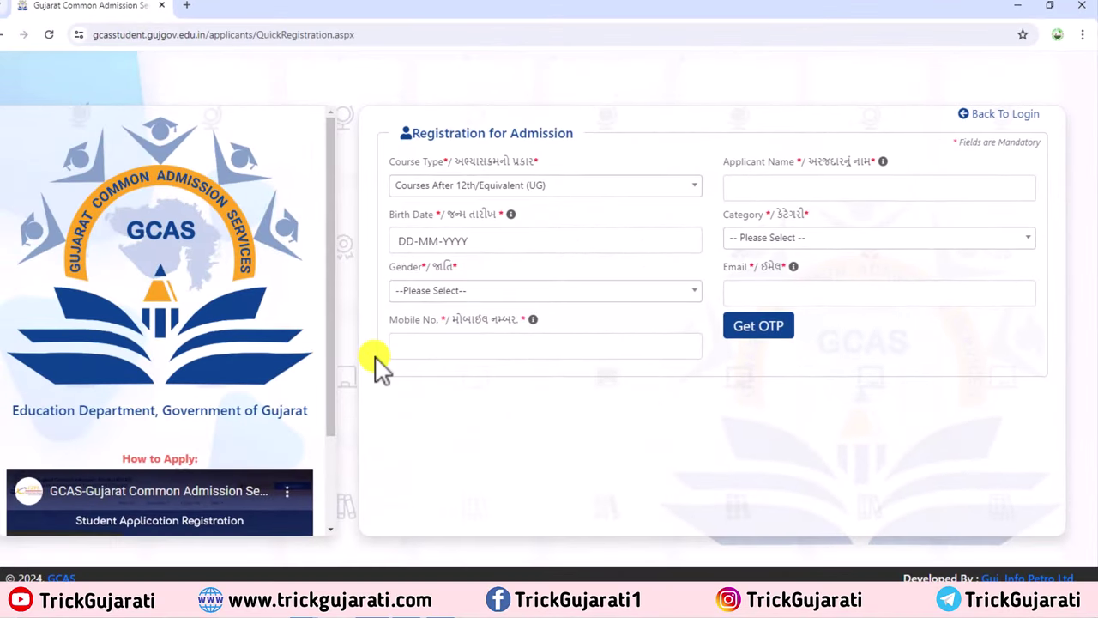
drag(332, 416, 257, 514)
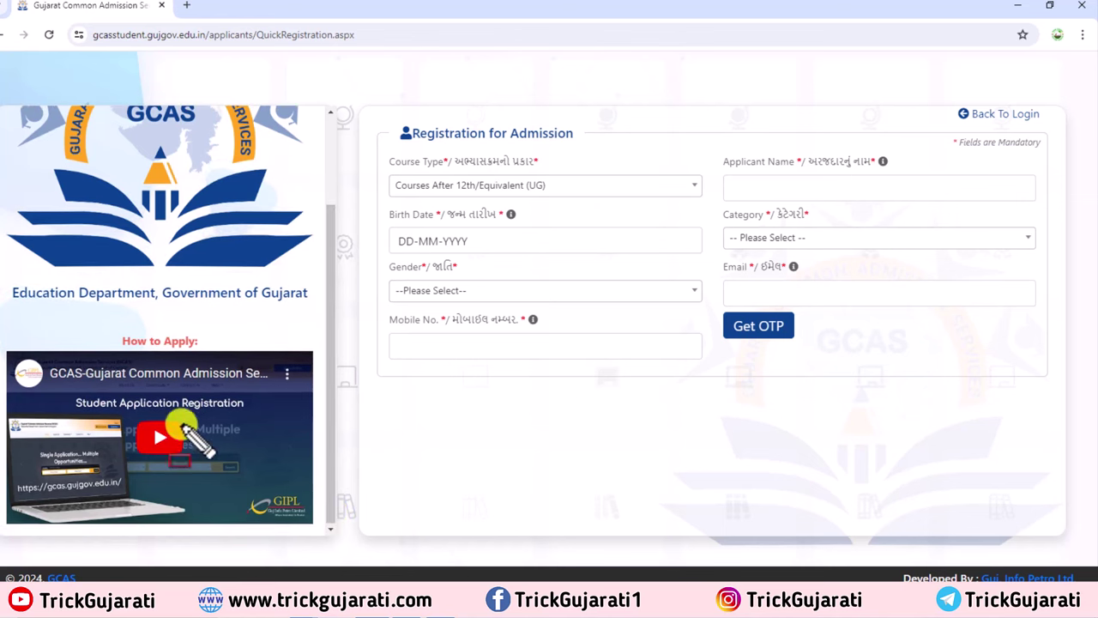
drag(6, 352, 310, 525)
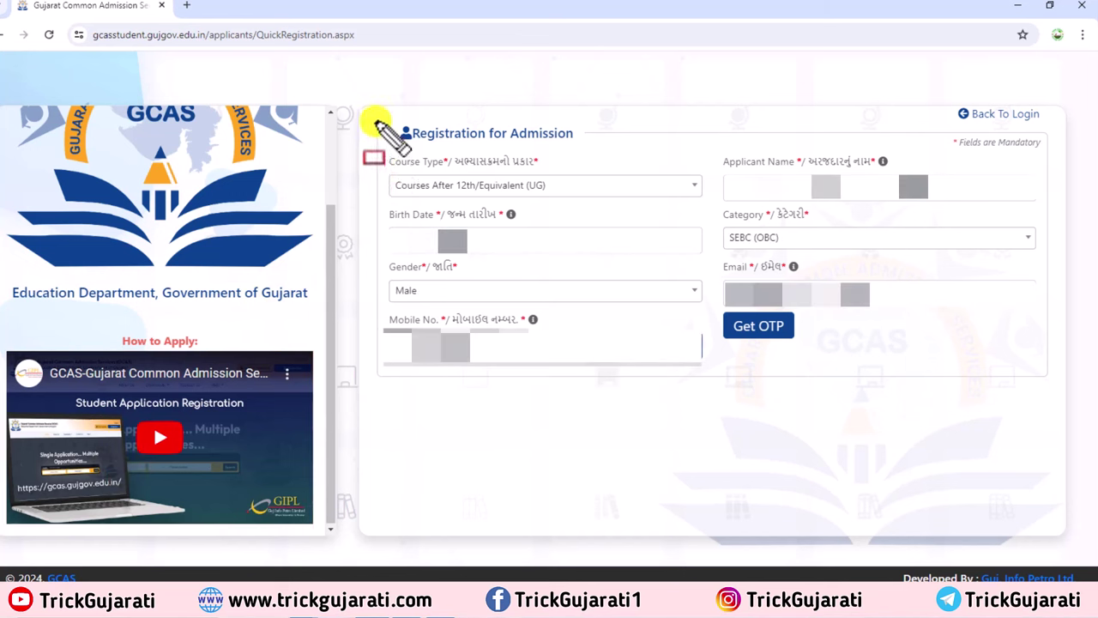
drag(373, 112, 729, 357)
mouse_move(794, 373)
mouse_down()
mouse_move(993, 363)
mouse_move(1042, 380)
mouse_move(1050, 373)
mouse_up()
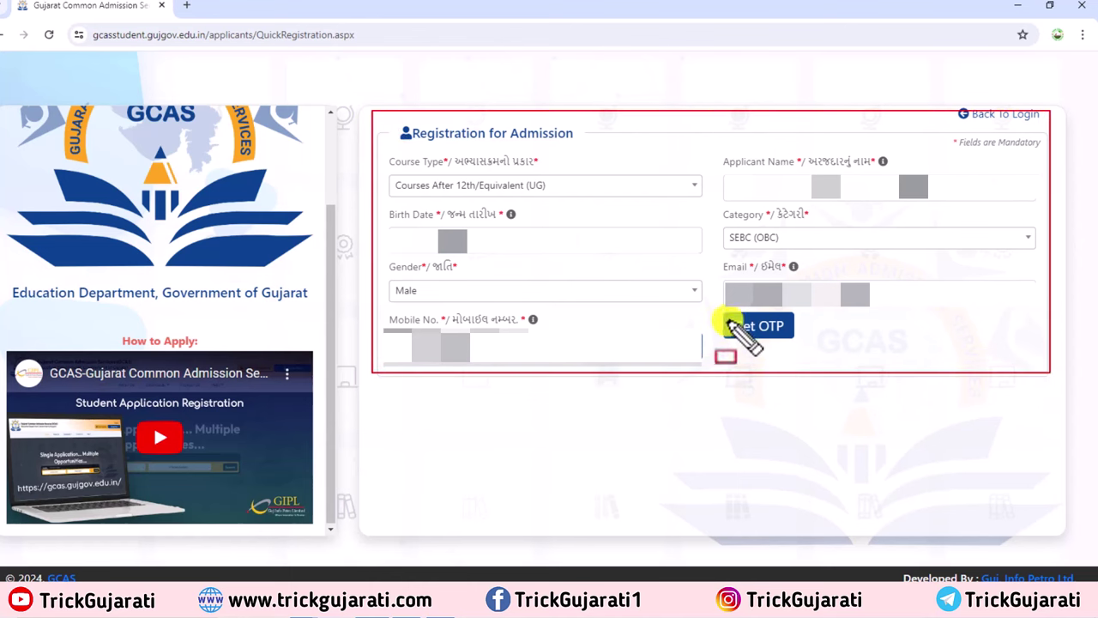
mouse_move(722, 311)
mouse_down()
mouse_move(760, 343)
mouse_move(794, 348)
mouse_up()
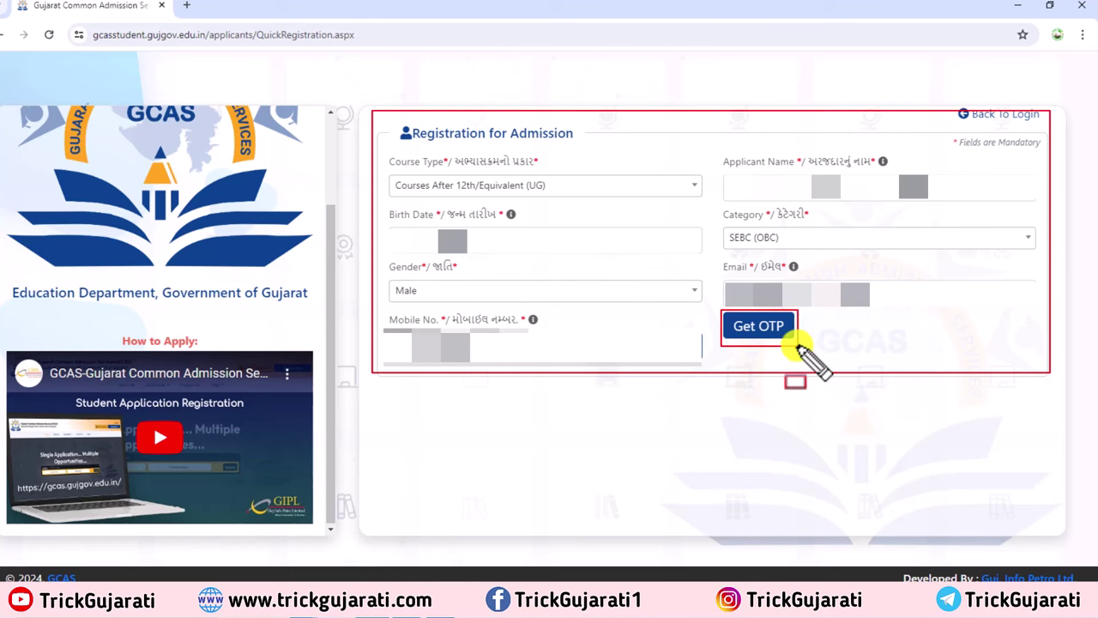
Request OTPs for the mobile number and email, then dismiss the 'OTP send successfully' message.
key(Escape)
click(783, 336)
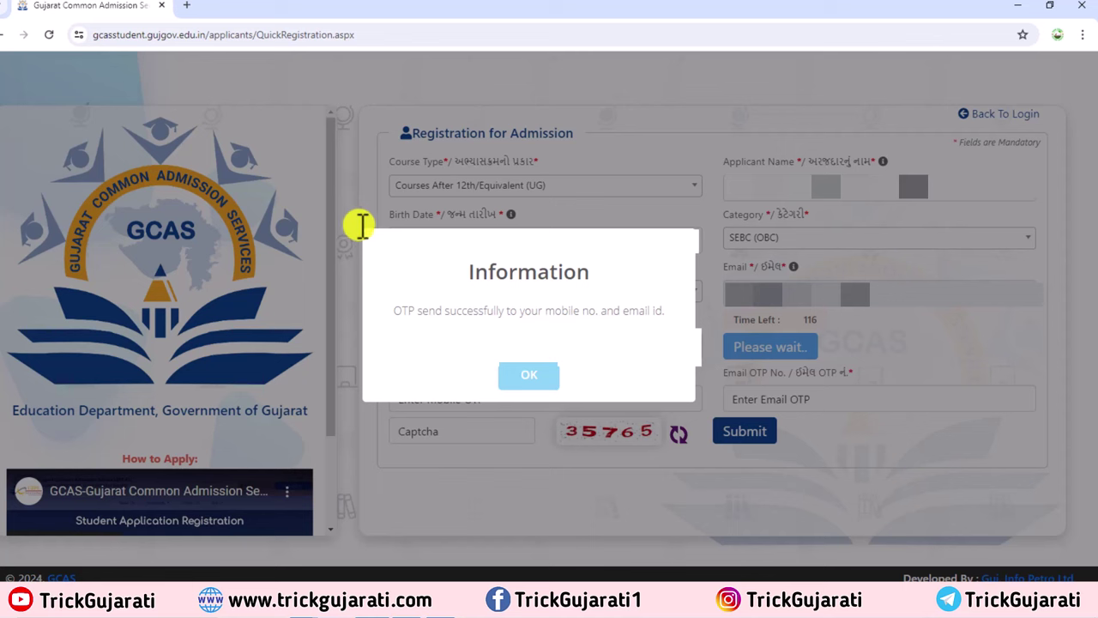
mouse_move(362, 225)
mouse_down()
mouse_move(483, 345)
mouse_move(551, 375)
mouse_move(700, 406)
mouse_up()
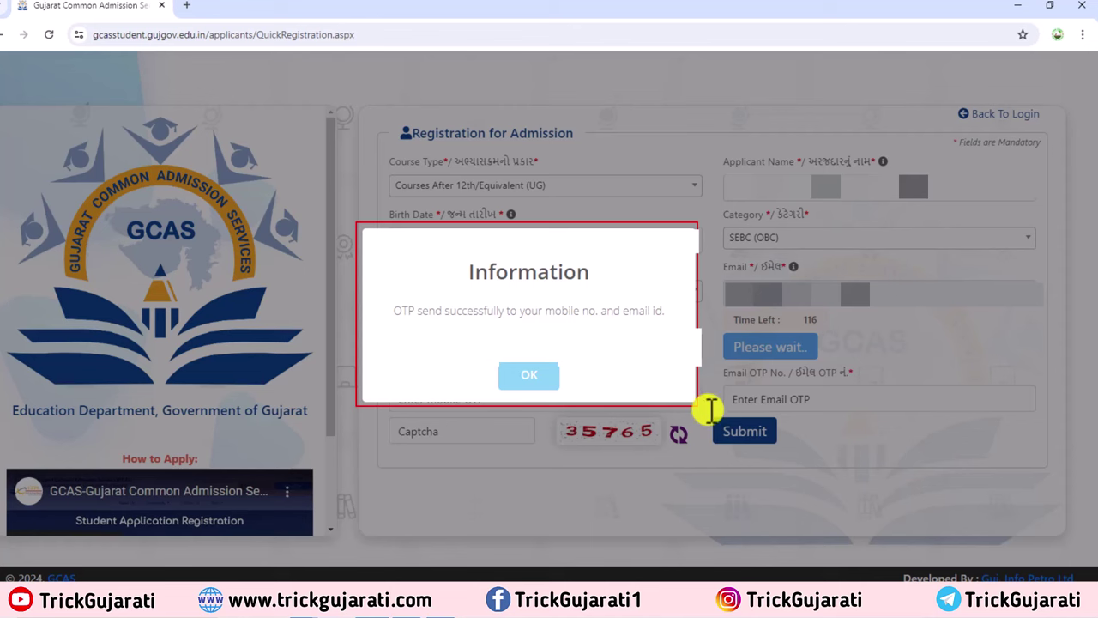
drag(494, 367, 558, 390)
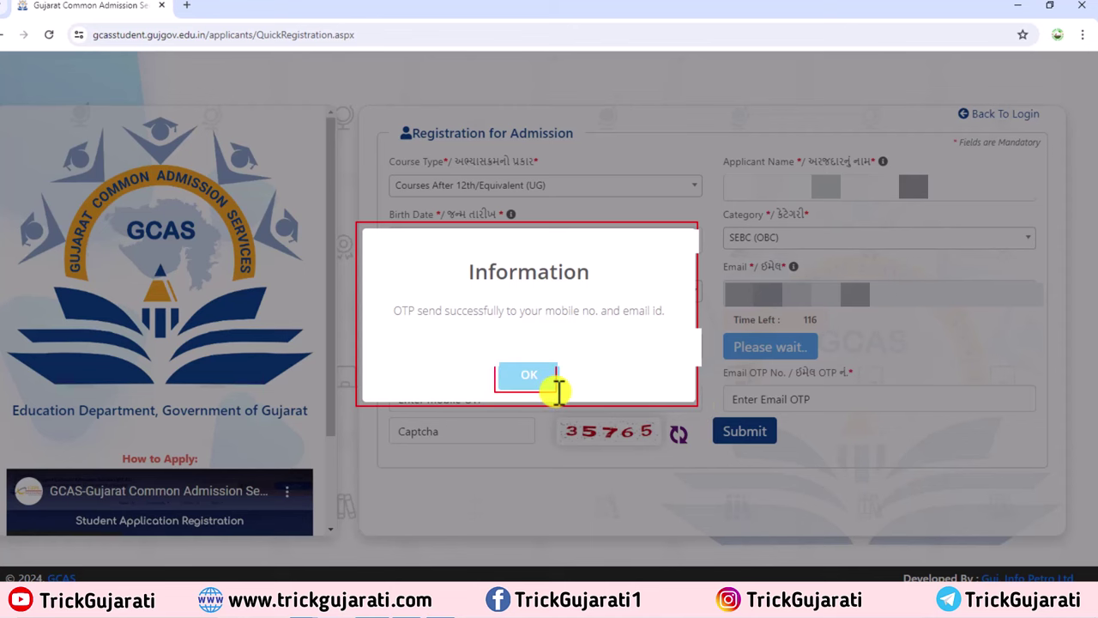
click(531, 374)
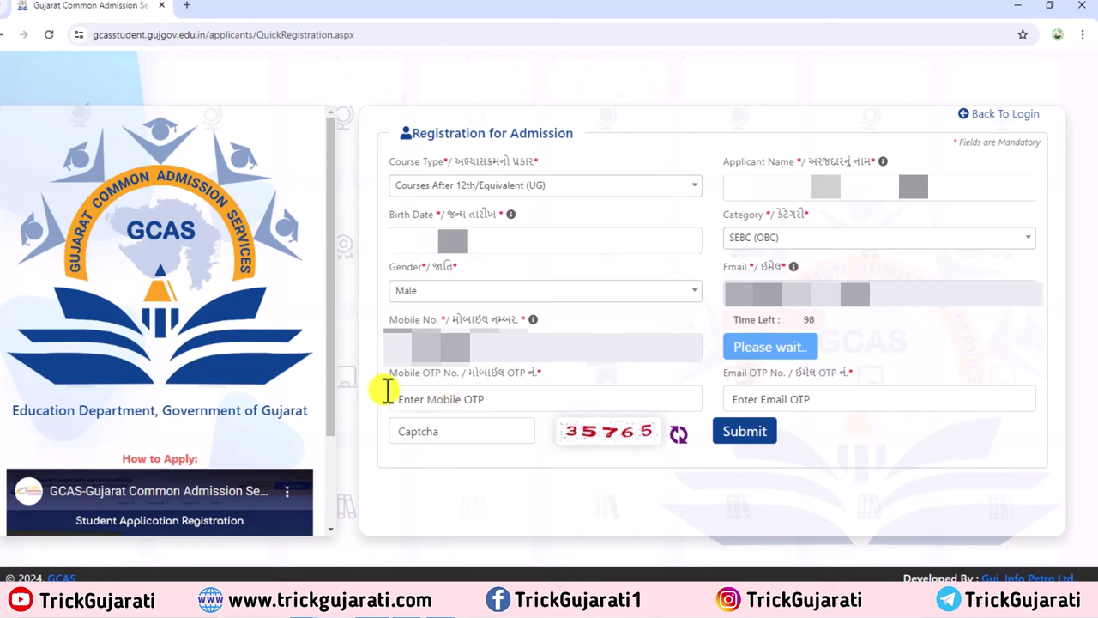
Enter the displayed captcha digits after the OTP fields, then submit the registration form.
mouse_move(388, 383)
mouse_down()
mouse_move(611, 422)
mouse_move(912, 415)
mouse_move(1015, 392)
mouse_move(1038, 410)
mouse_up()
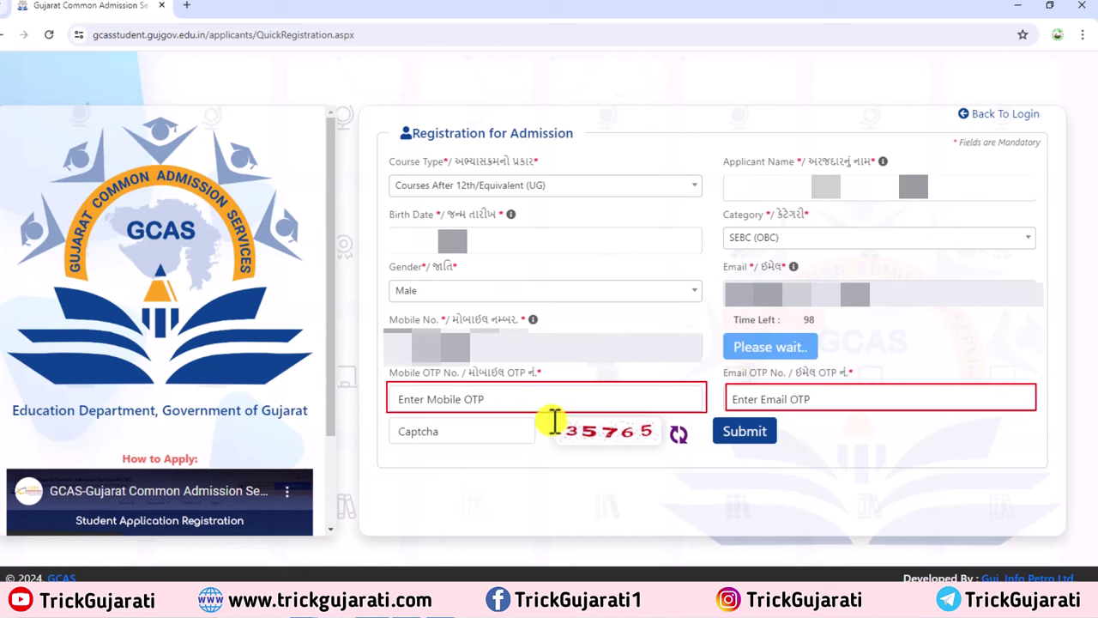
mouse_move(552, 421)
mouse_down()
mouse_move(655, 455)
mouse_move(659, 446)
mouse_up()
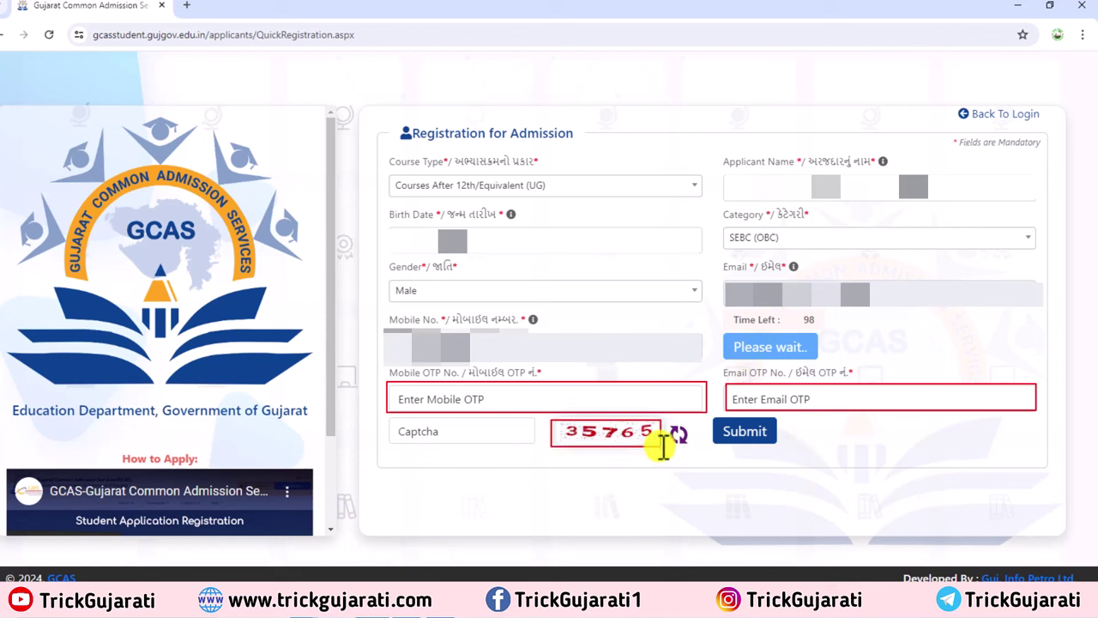
mouse_move(391, 418)
mouse_down()
mouse_move(490, 453)
mouse_move(539, 445)
mouse_up()
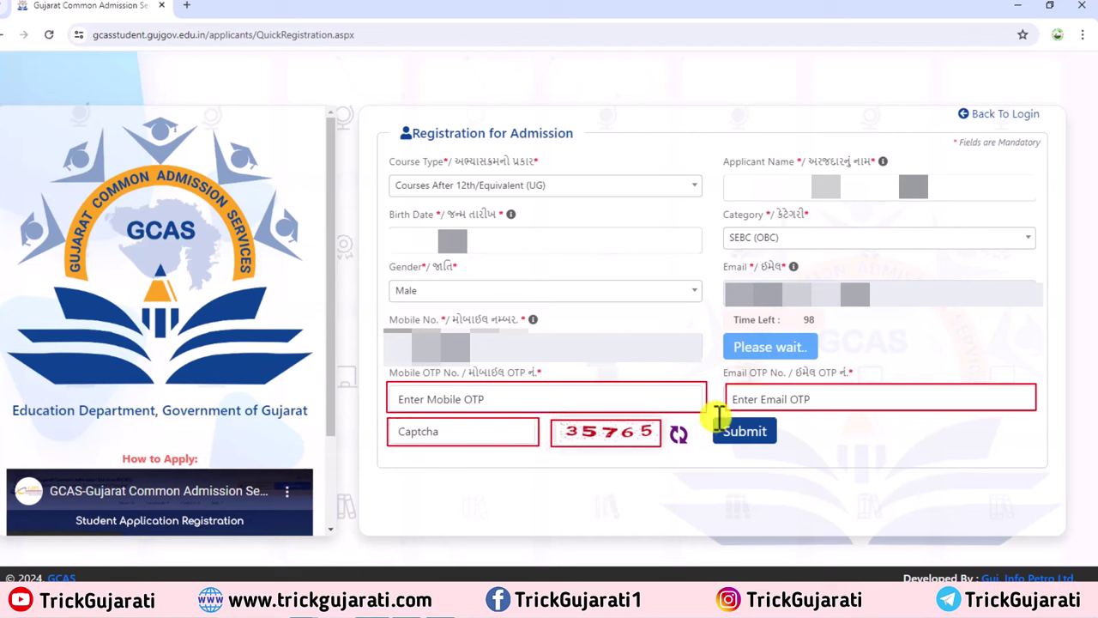
drag(708, 418, 782, 445)
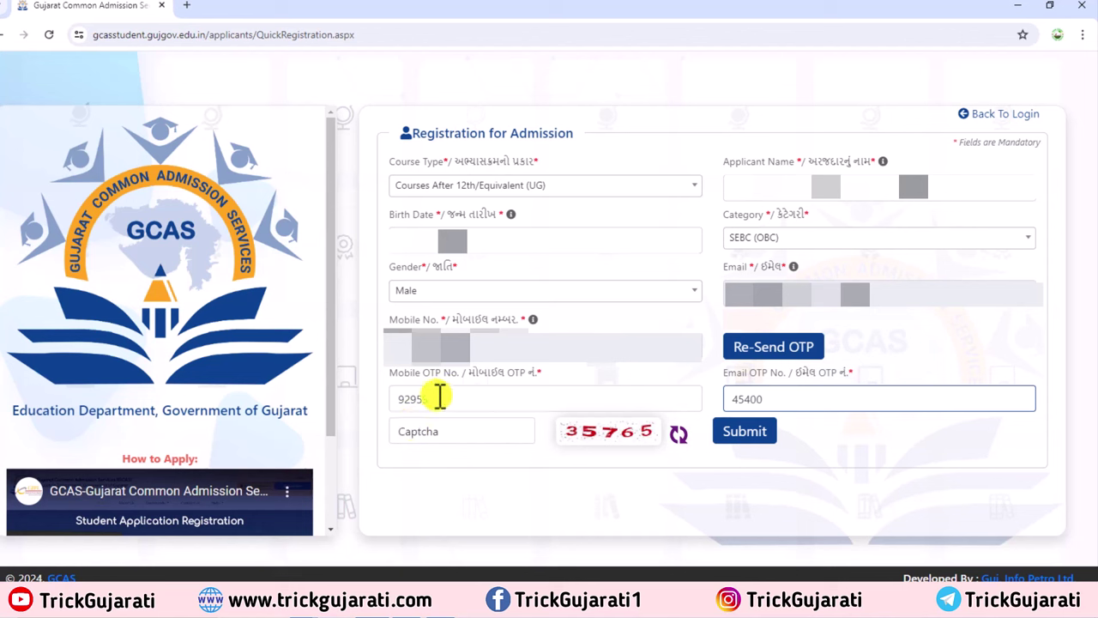
mouse_move(392, 384)
mouse_down()
mouse_move(502, 411)
mouse_move(677, 421)
mouse_move(743, 385)
mouse_move(912, 414)
mouse_move(1041, 412)
mouse_up()
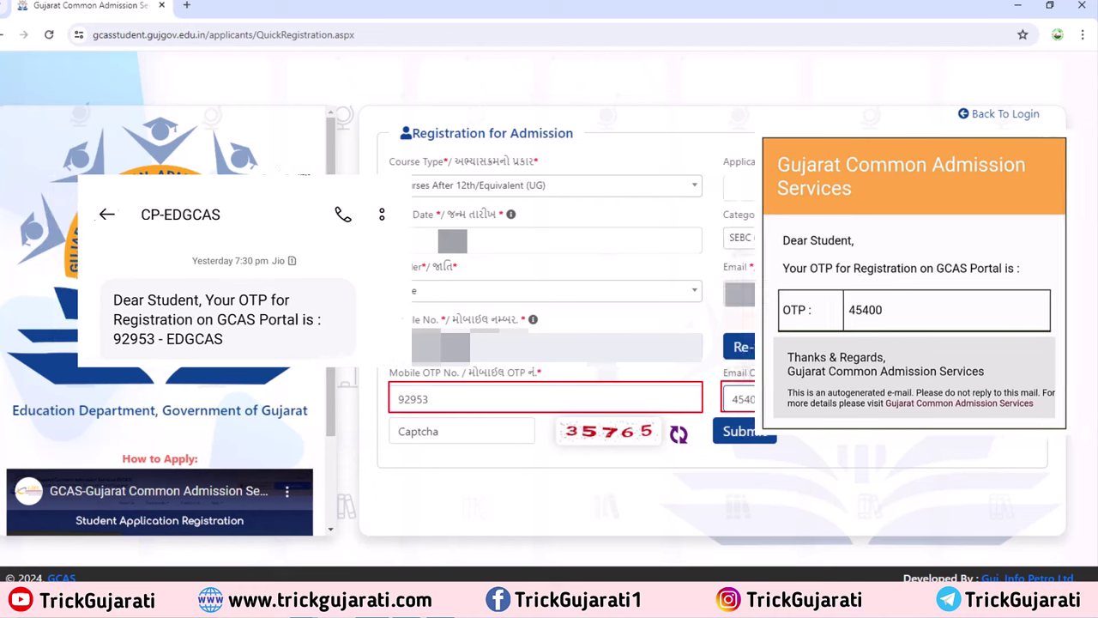
click(475, 435)
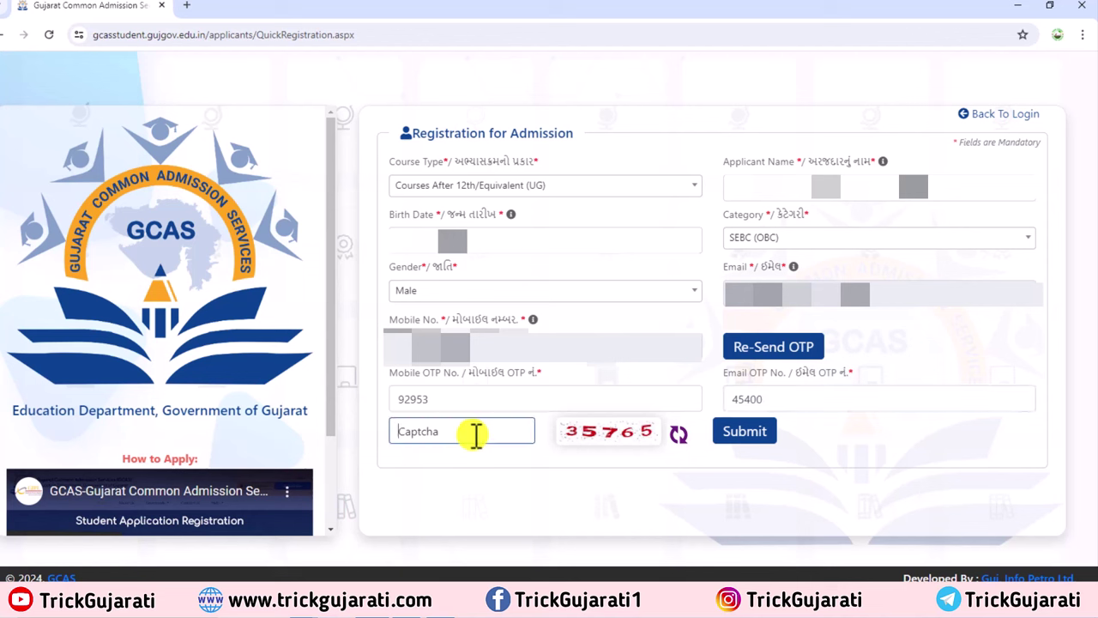
text(35765)
click(744, 432)
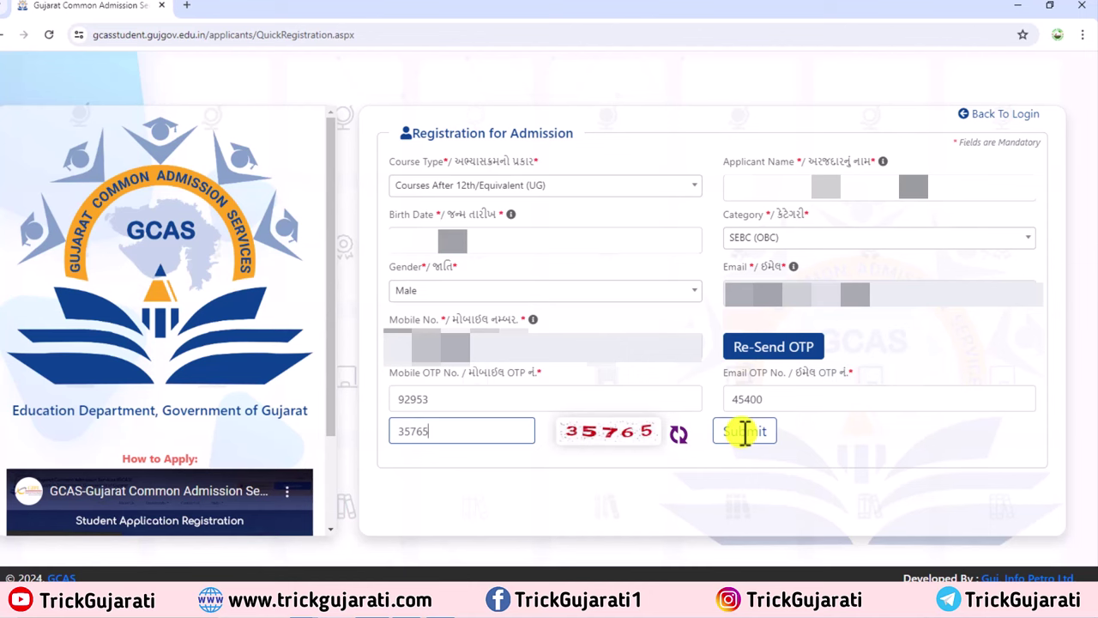
click(744, 433)
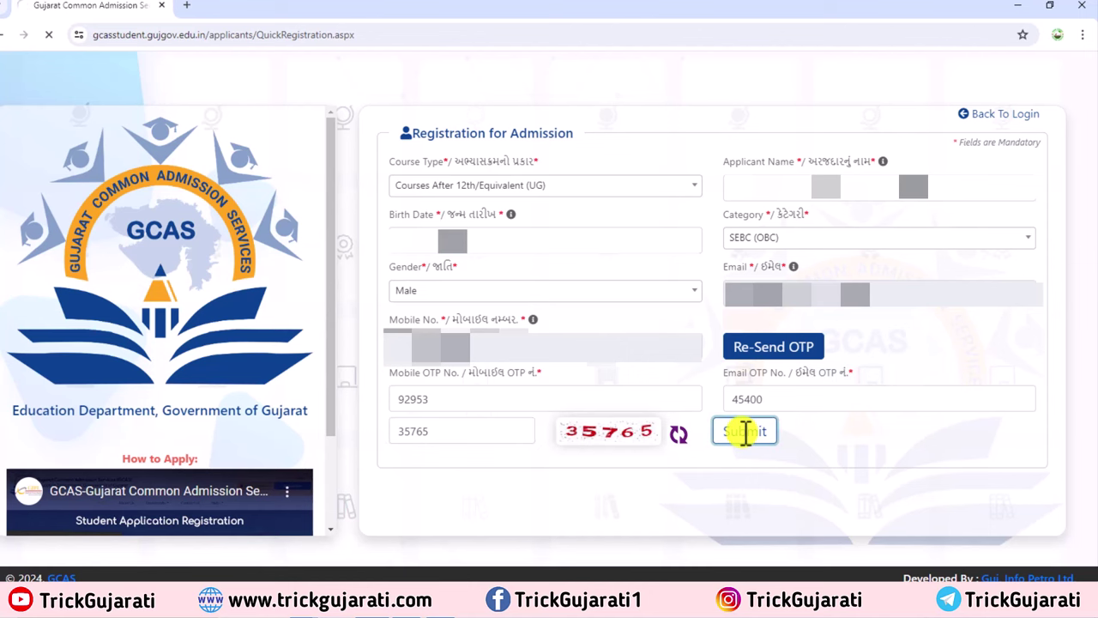